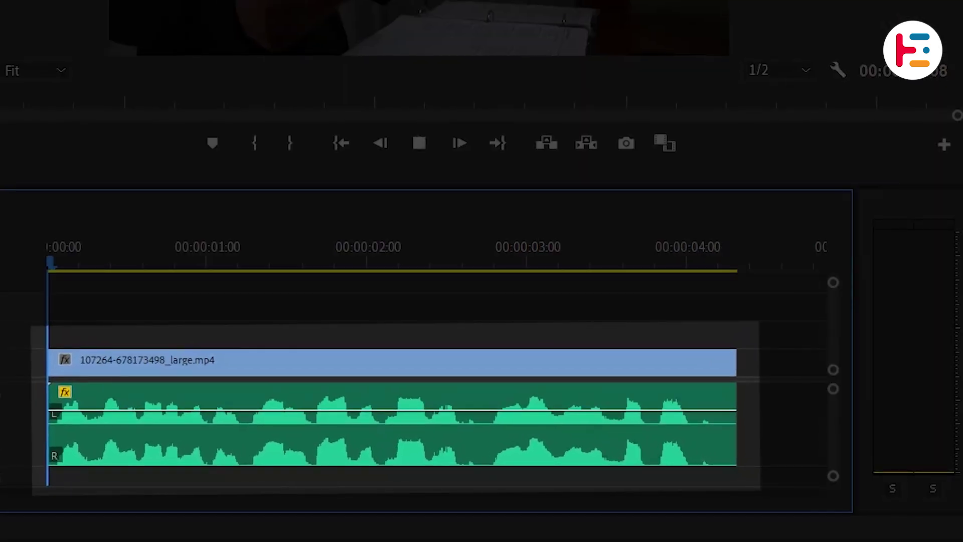
- Cut the first swear word out of the dialogue audio, leaving a gap
key("space")
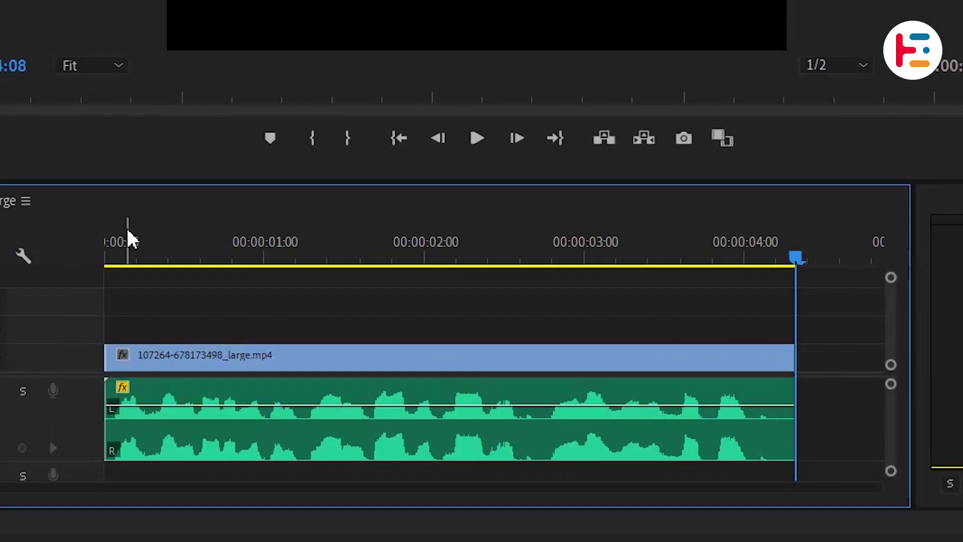
left_click(215, 230)
mouse_move(214, 229)
left_mouse_down()
mouse_move(162, 248)
mouse_move(295, 234)
left_mouse_up()
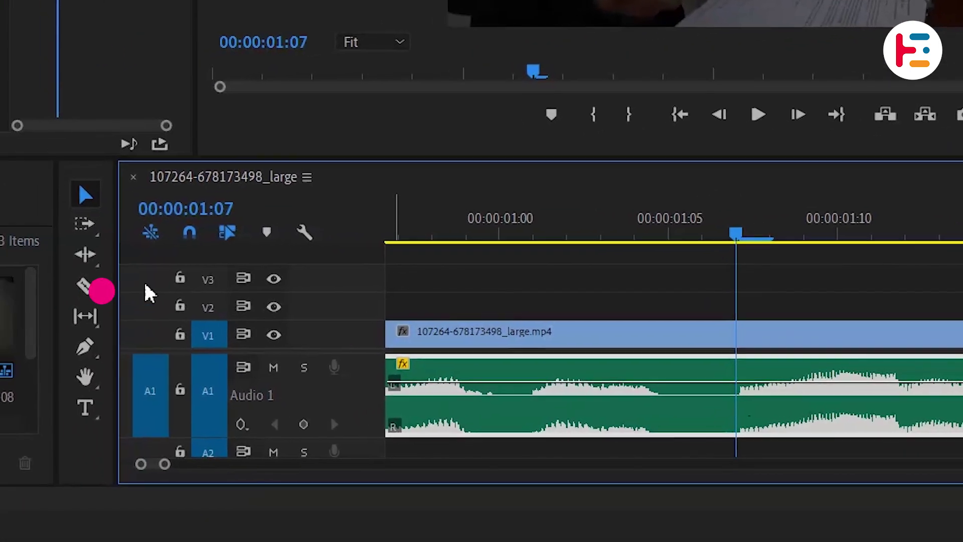
key("c")
left_click(98, 284)
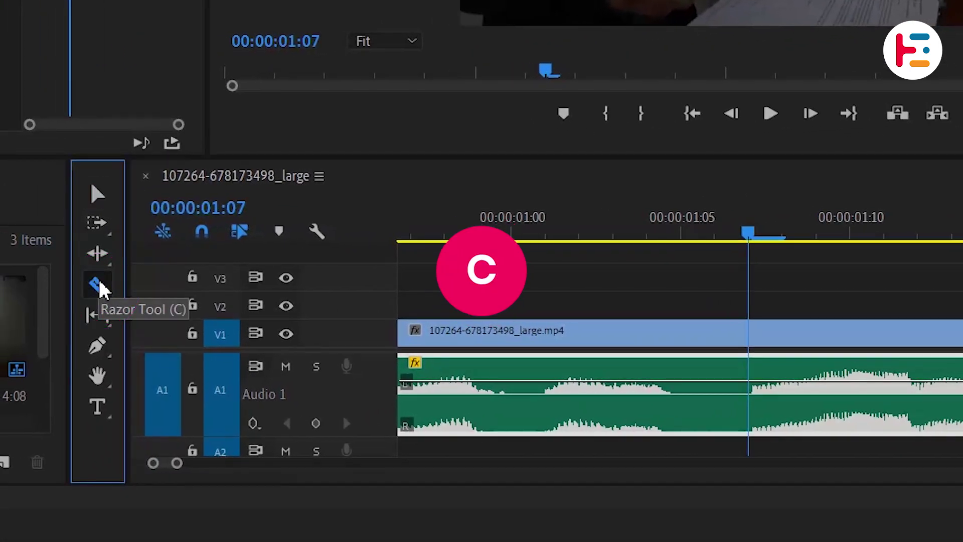
key("ctrl")
key("ctrl+k")
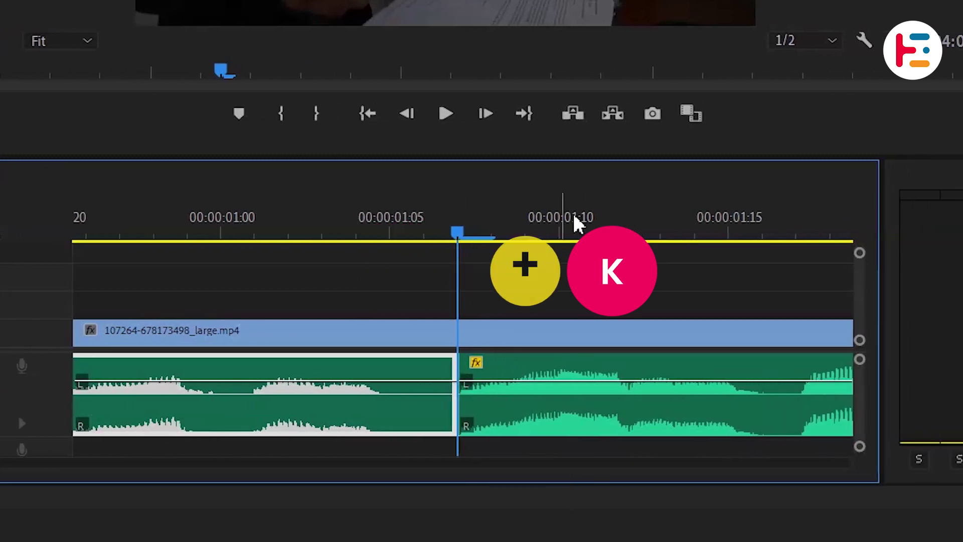
left_click_drag(570, 214, 742, 216)
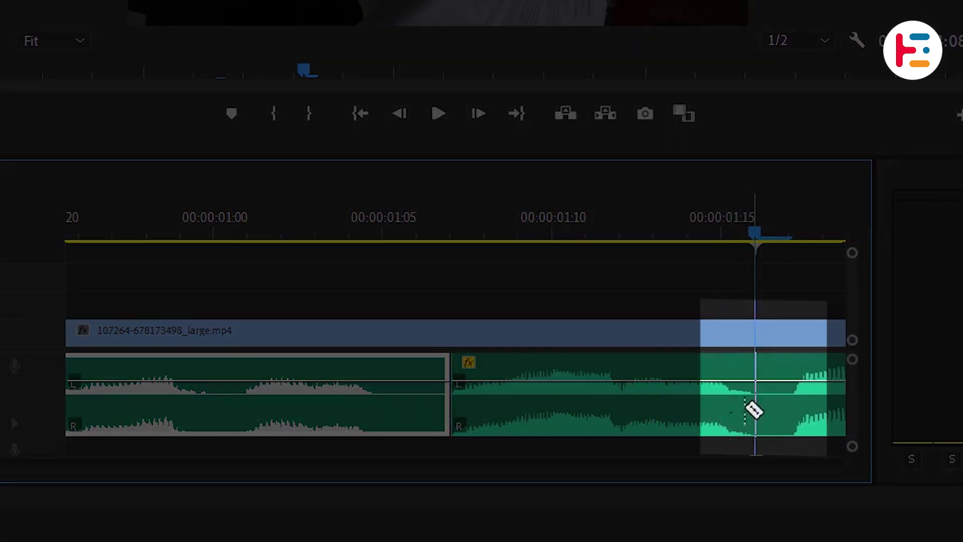
left_click(636, 415)
key("Delete")
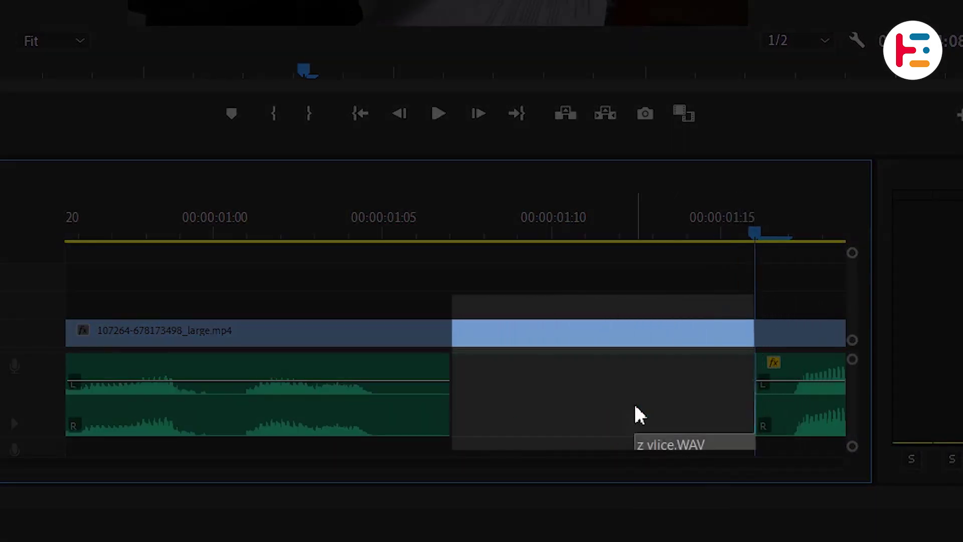
- Cut the second swear word out of the dialogue audio, leaving a second gap
key("backslash")
left_click(433, 222)
key("space")
key("equal")
key("space")
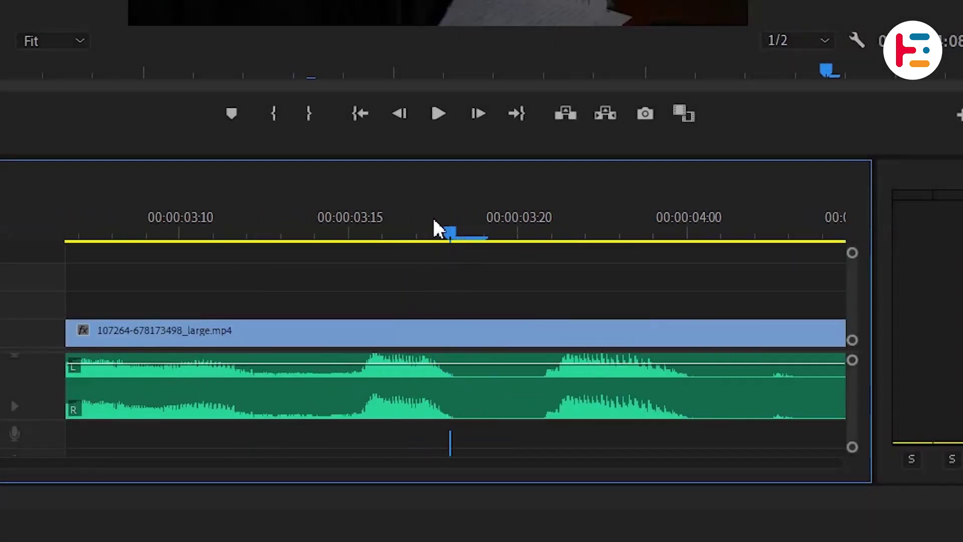
left_click(516, 226)
key("ctrl+k")
left_click(508, 400)
key("Delete")
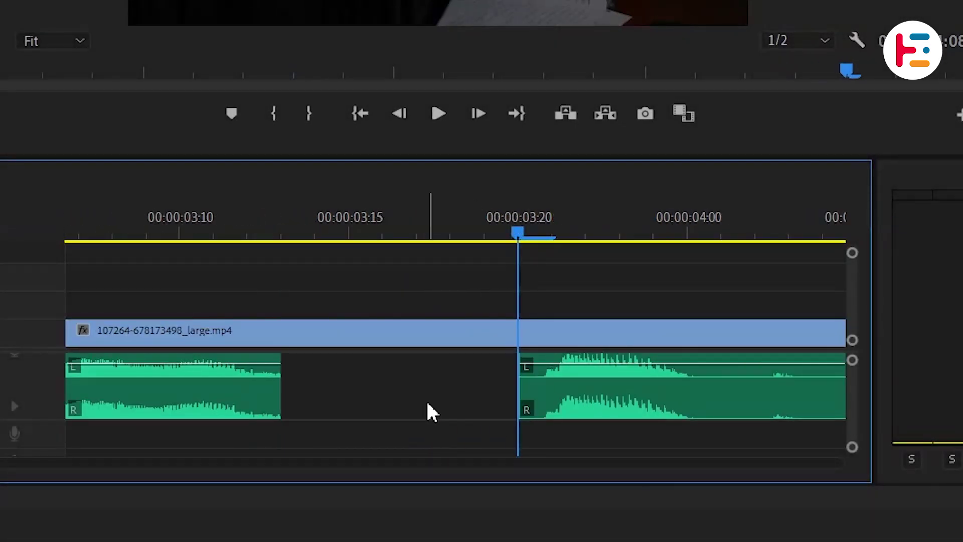
- Play the edited sequence from the start and check both audio gaps
key("backslash")
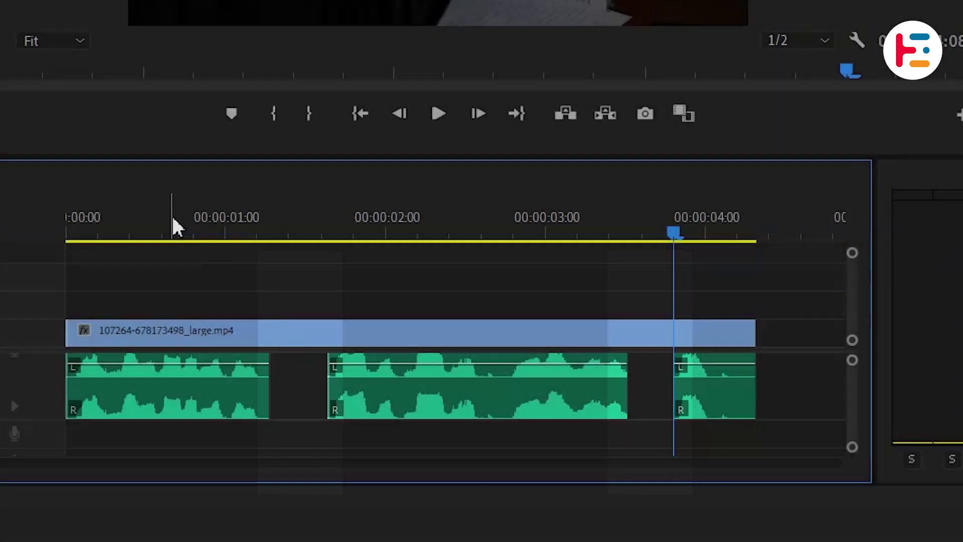
key("Home")
key("space")
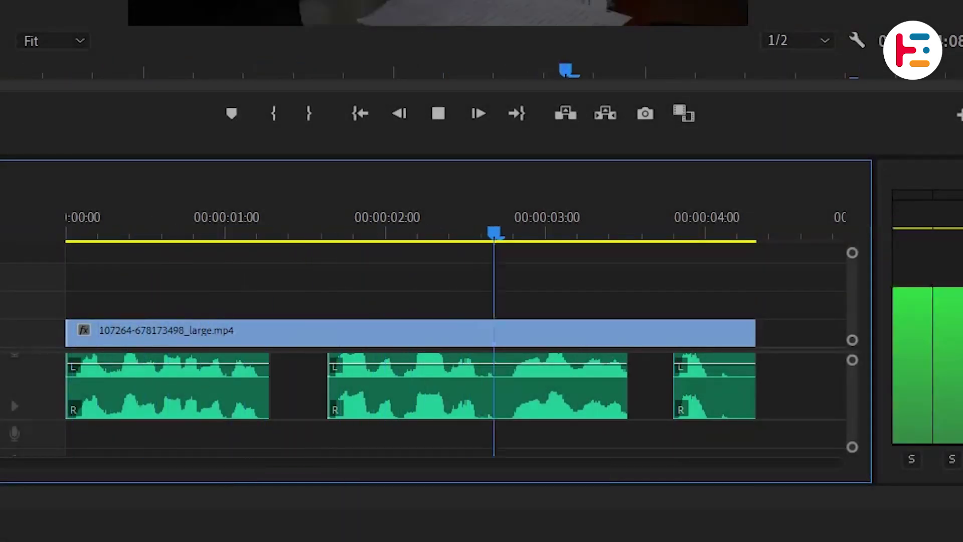
left_click(305, 389)
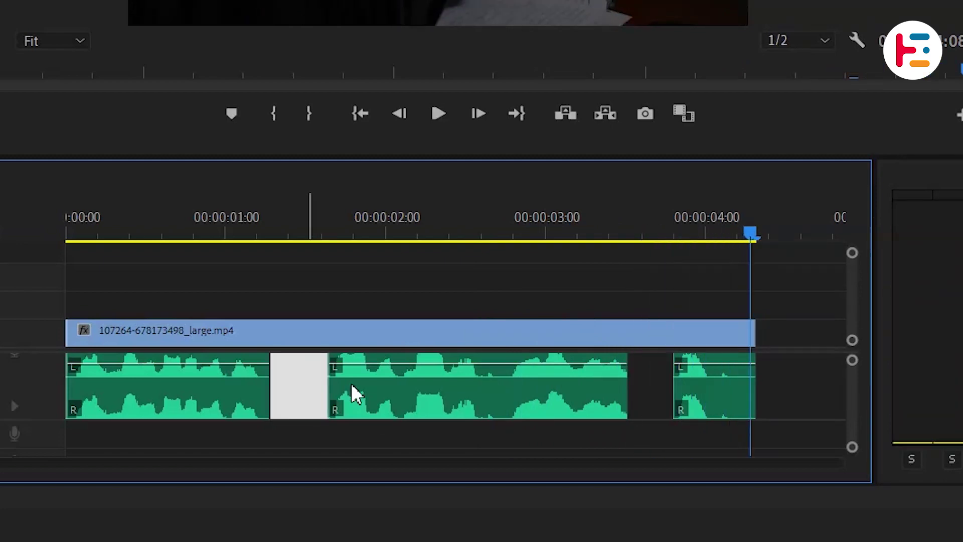
left_click(644, 375)
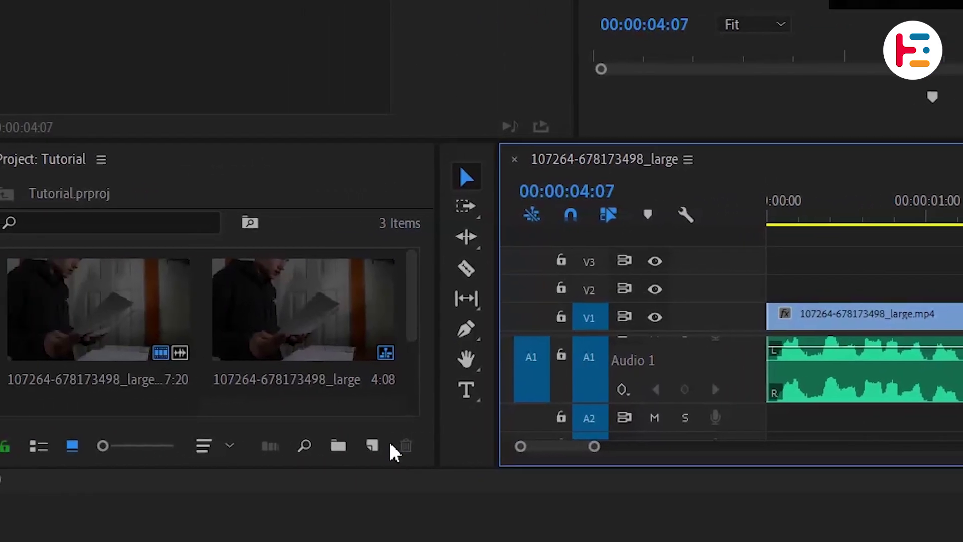
- Create a new Bars and Tone item and place it after the video clip
left_click(396, 448)
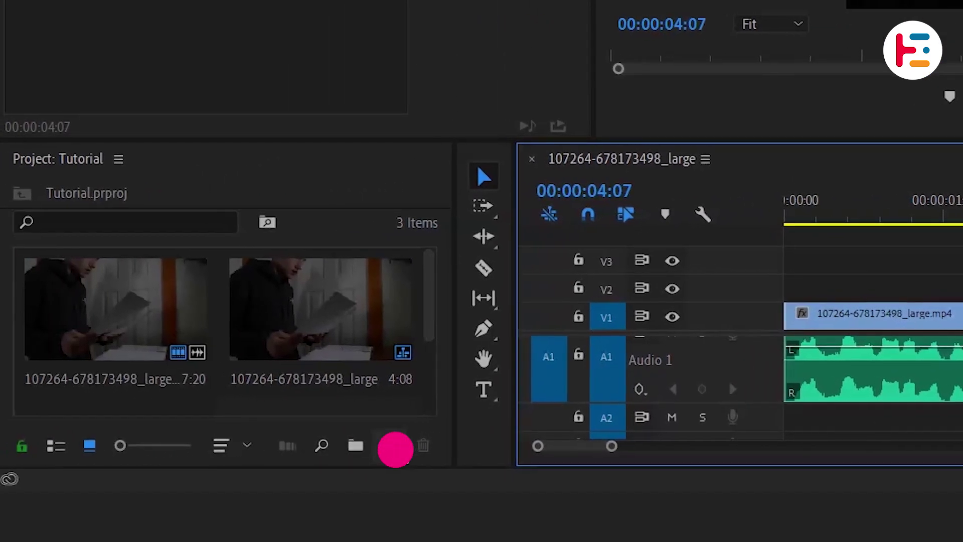
left_click(490, 265)
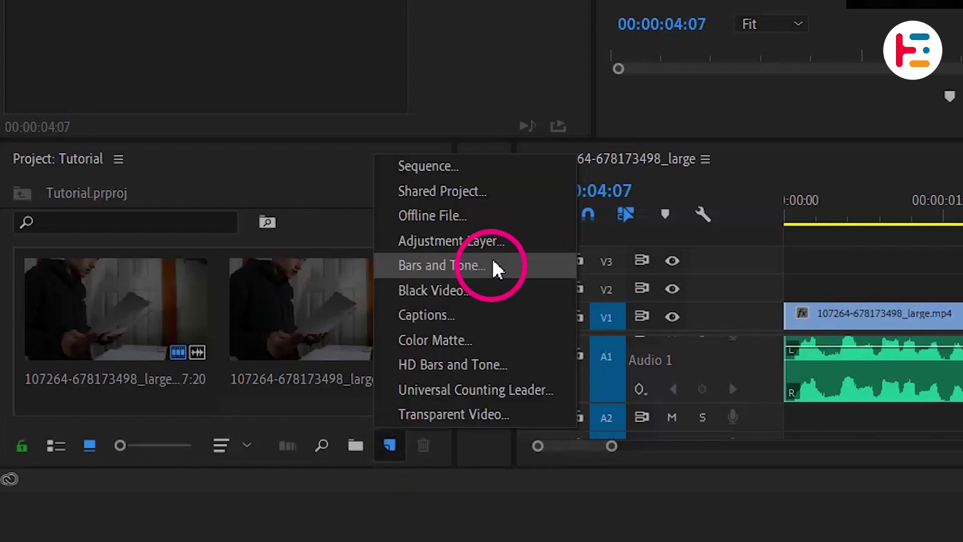
left_click(760, 242)
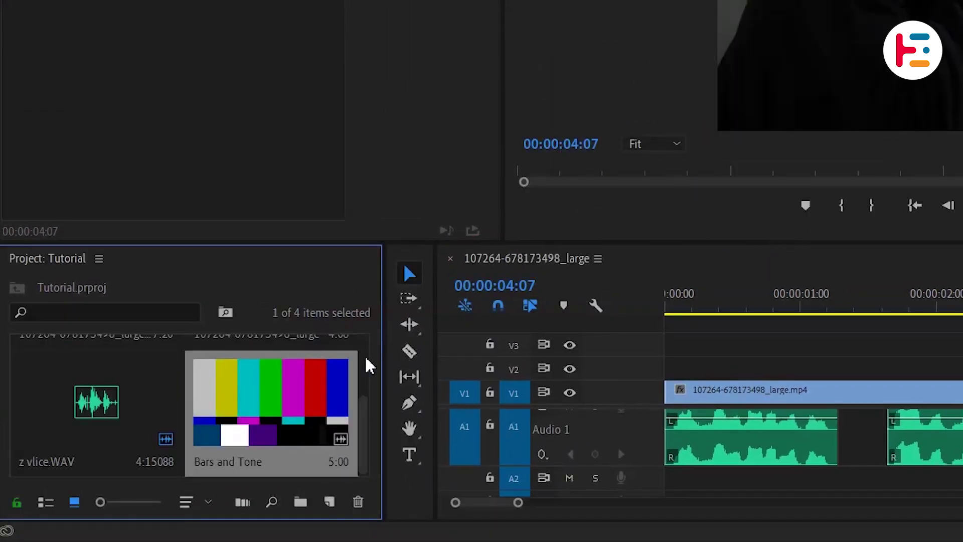
left_click_drag(275, 398, 821, 398)
- Delete the bars video, shorten the tone audio, and place a tone clip under the first gap
key("Right")
key("Right")
key("Right")
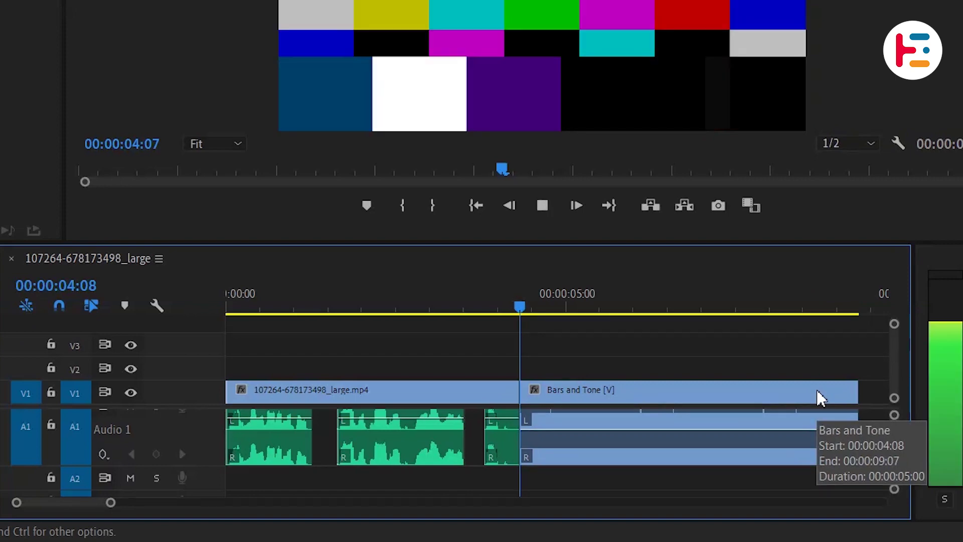
key("Right")
key("Right")
key("Right")
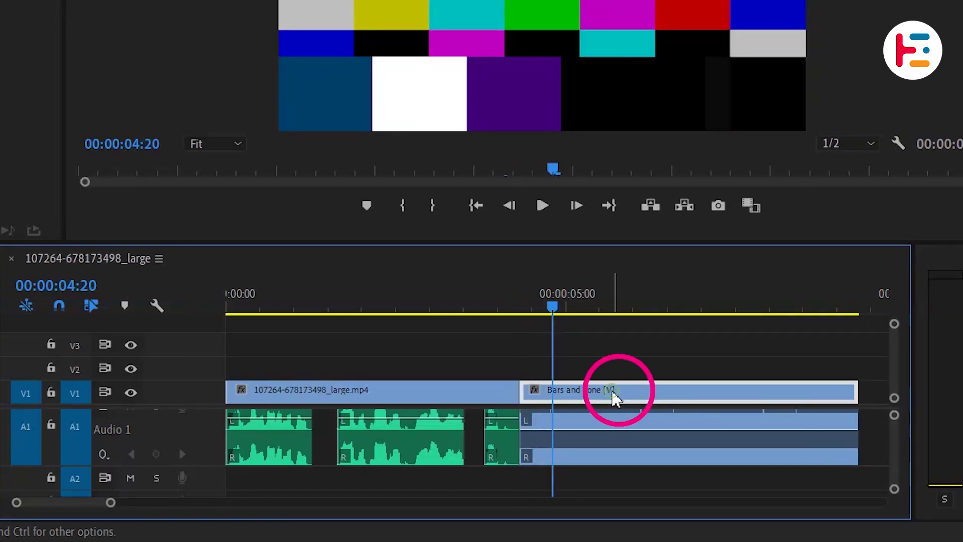
key("Delete")
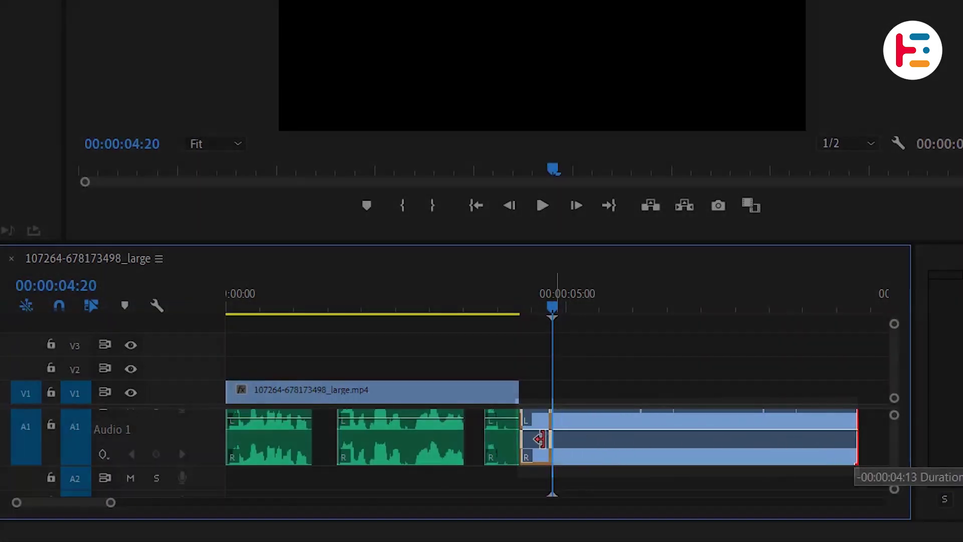
left_click_drag(609, 436, 611, 428)
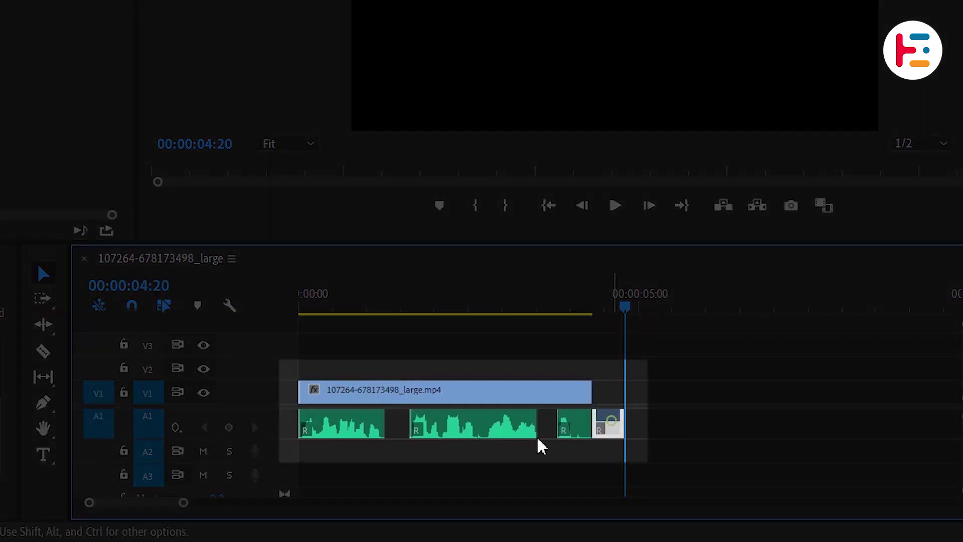
mouse_move(404, 469)
left_mouse_down()
mouse_move(506, 458)
mouse_move(820, 474)
mouse_move(809, 451)
left_mouse_up()
key("Home")
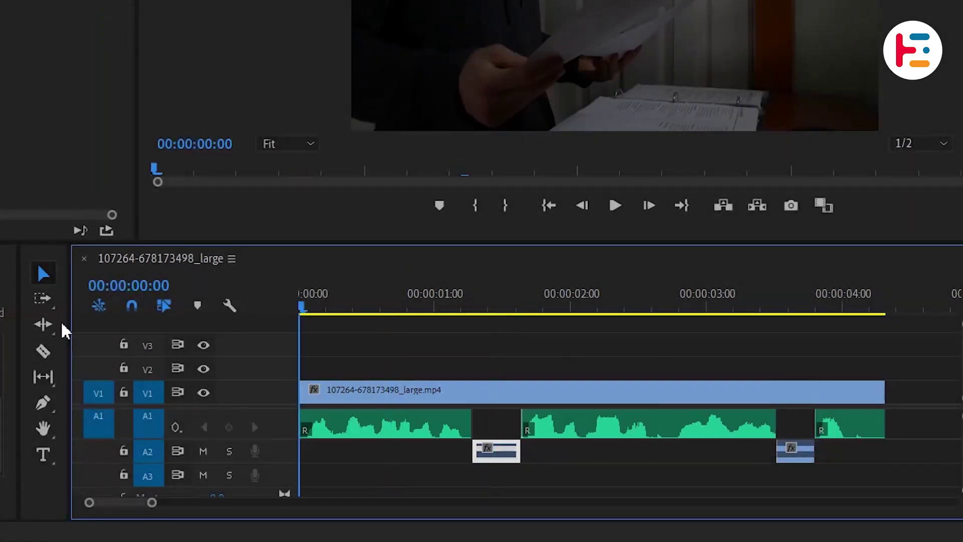
key("space")
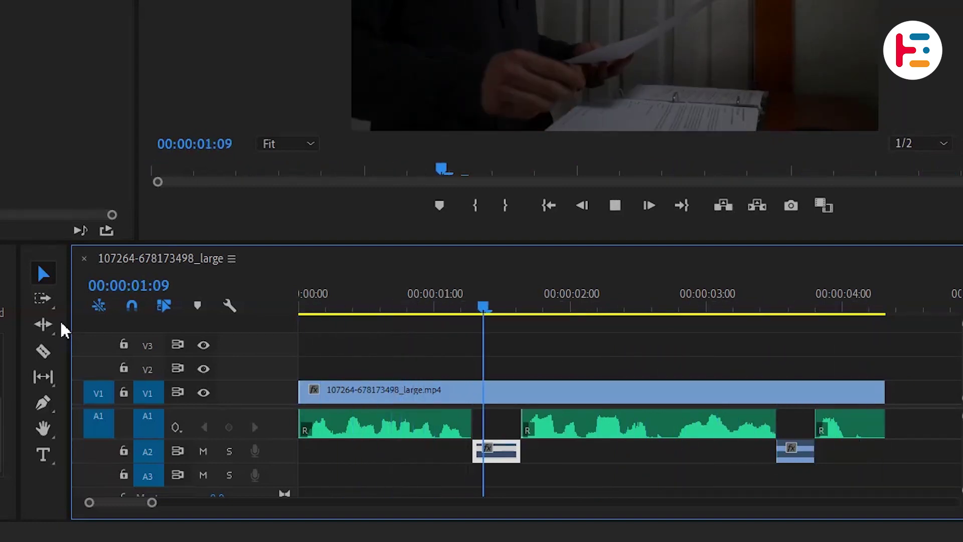
key("space")
mouse_move(106, 403)
left_mouse_down()
mouse_move(489, 452)
mouse_move(789, 456)
mouse_move(772, 453)
left_mouse_up()
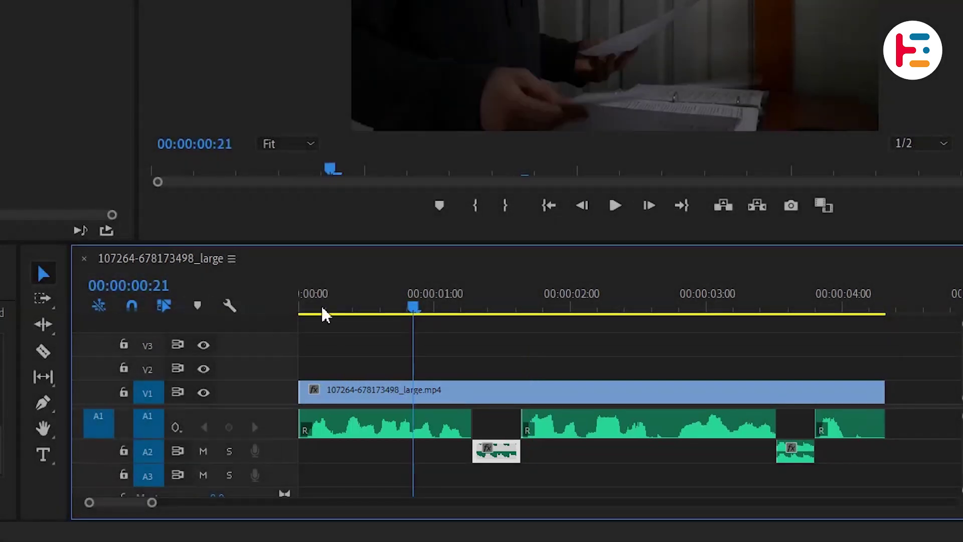
left_click(321, 306)
key("space")
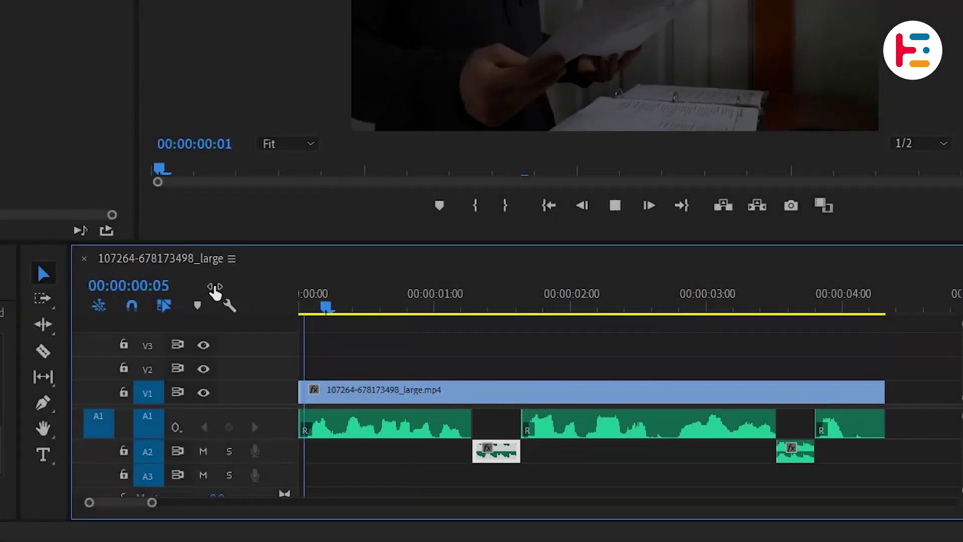